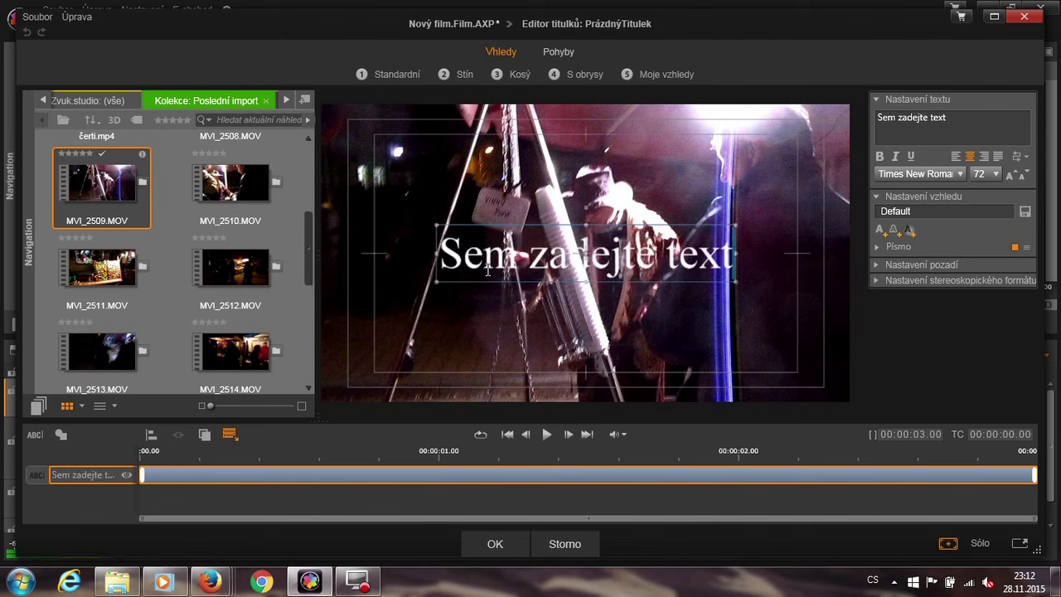
Delete the title's placeholder text and set the title background to solid blue (R 6, G 33, B 174).
click(480, 279)
key(Delete)
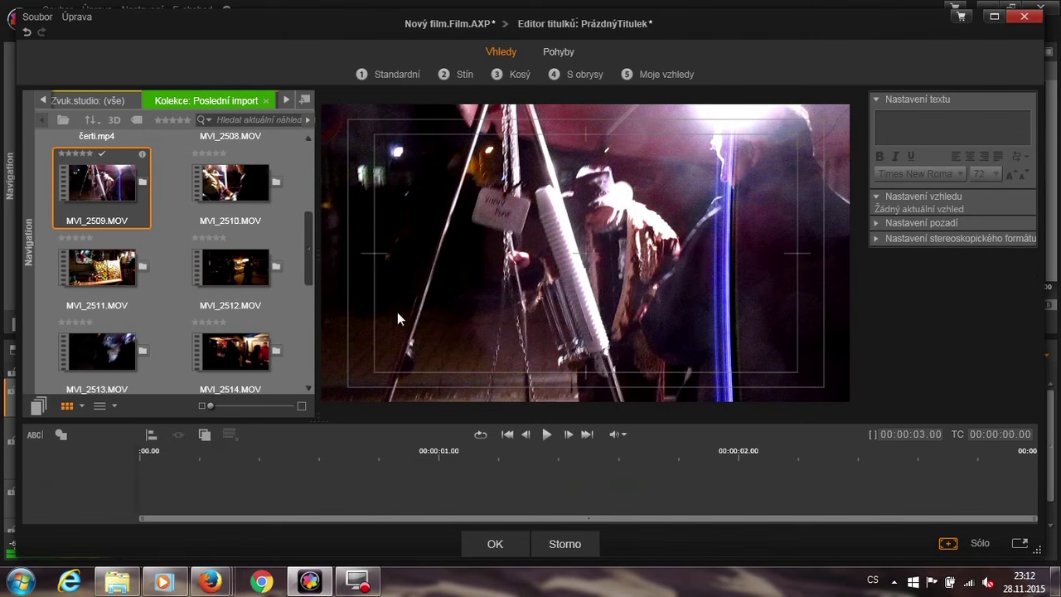
click(879, 223)
click(902, 255)
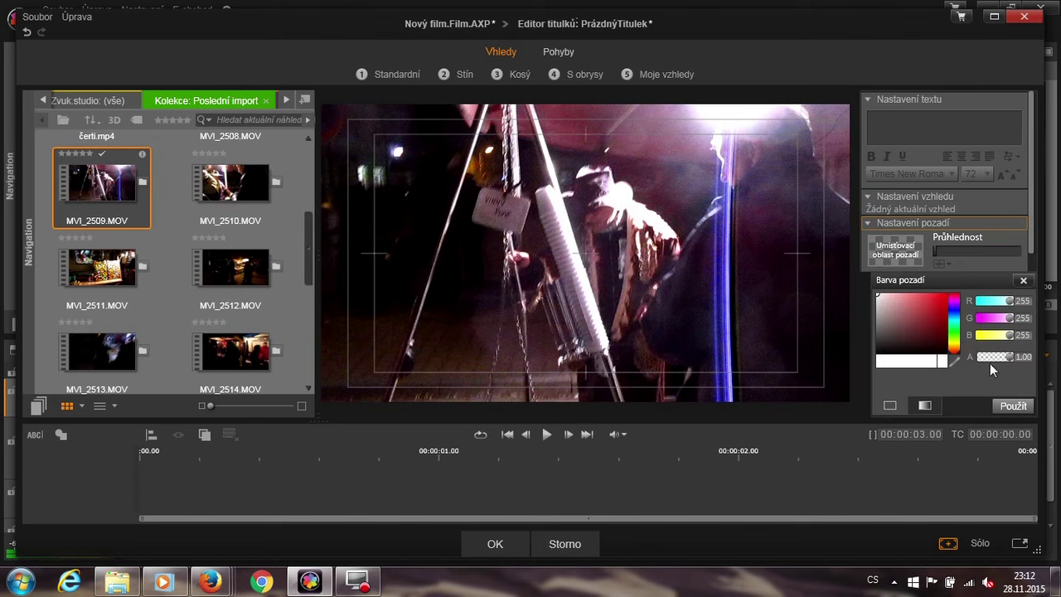
drag(957, 340, 959, 321)
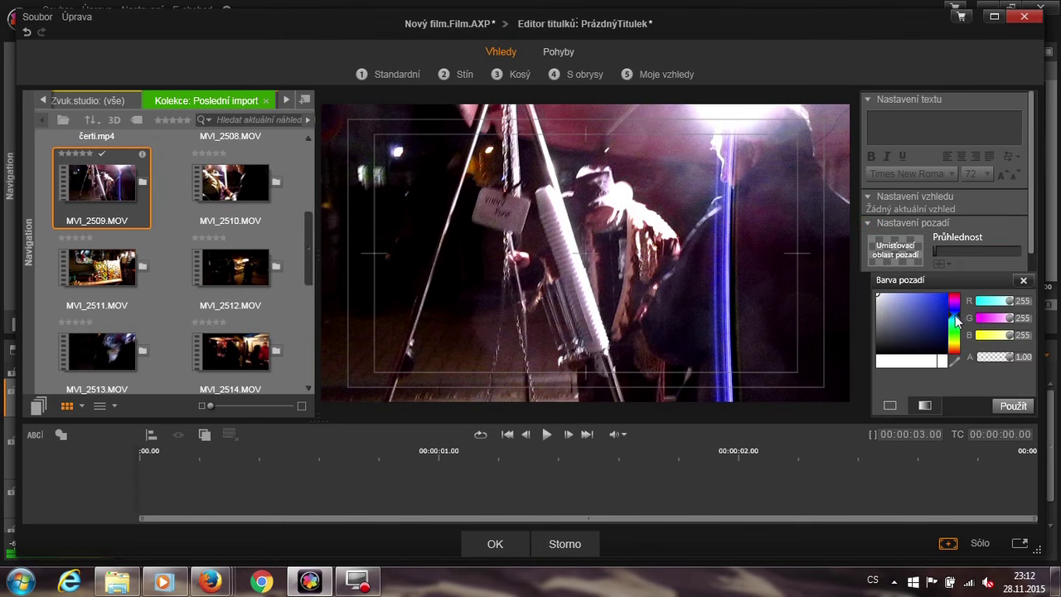
click(946, 313)
click(1013, 406)
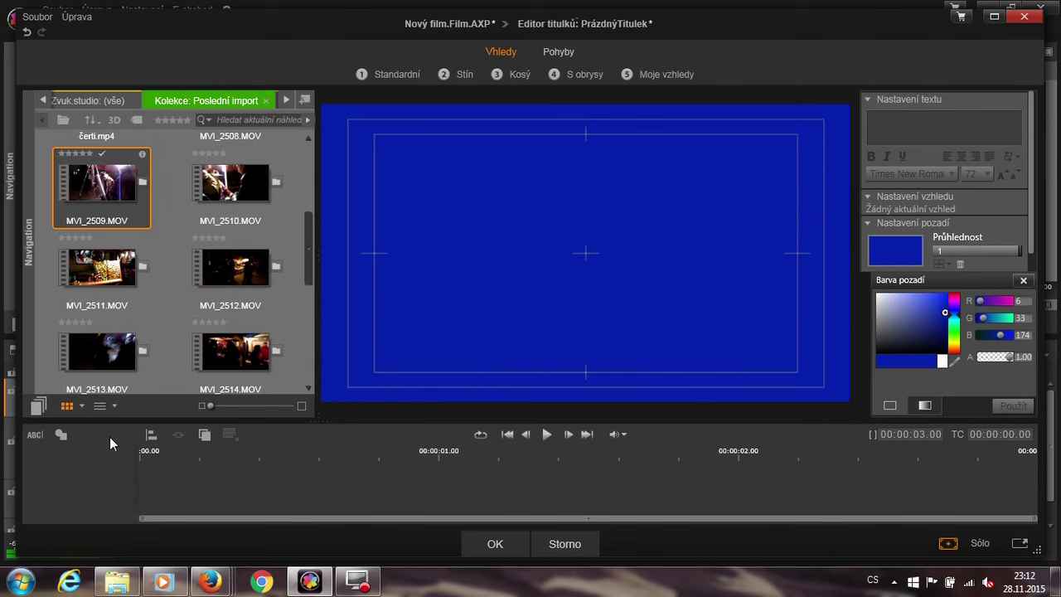
Add an ellipse shape to the title and close the background colour picker.
click(62, 435)
click(83, 357)
click(880, 297)
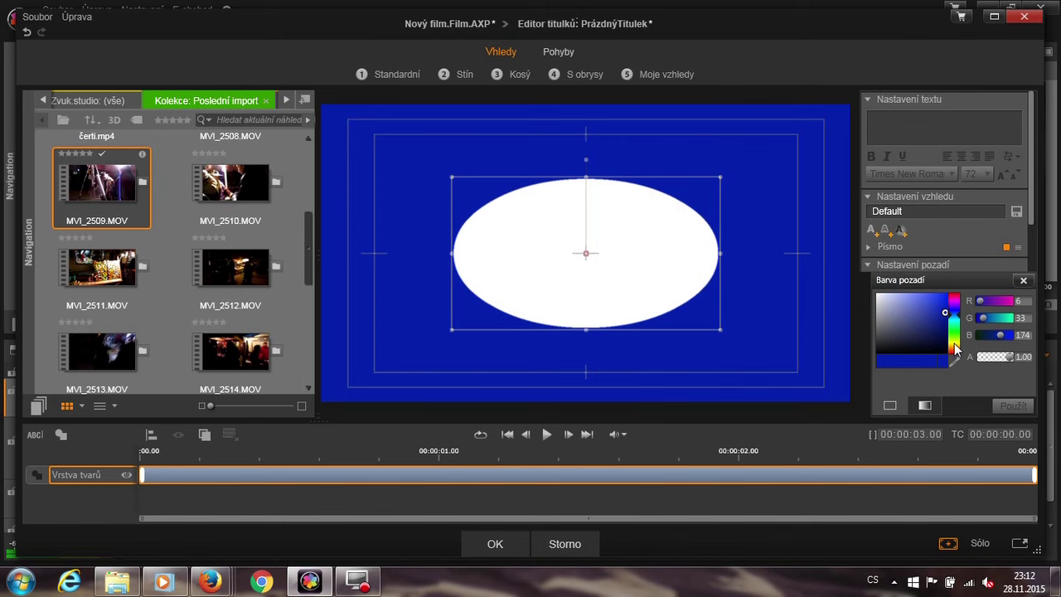
click(1023, 280)
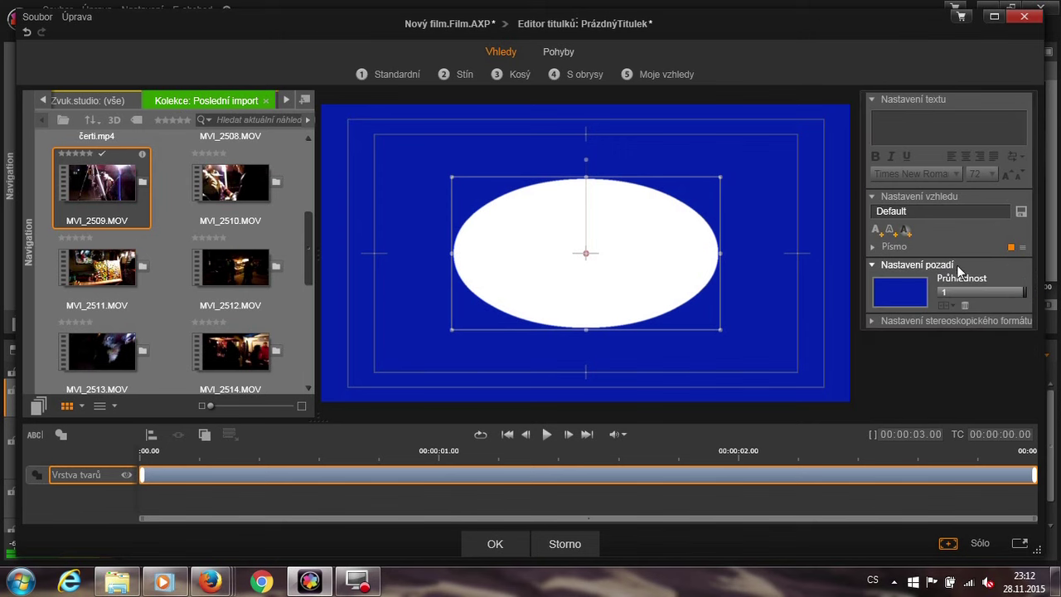
Fill the ellipse with green (R 4, G 128, B 46).
click(912, 264)
click(872, 247)
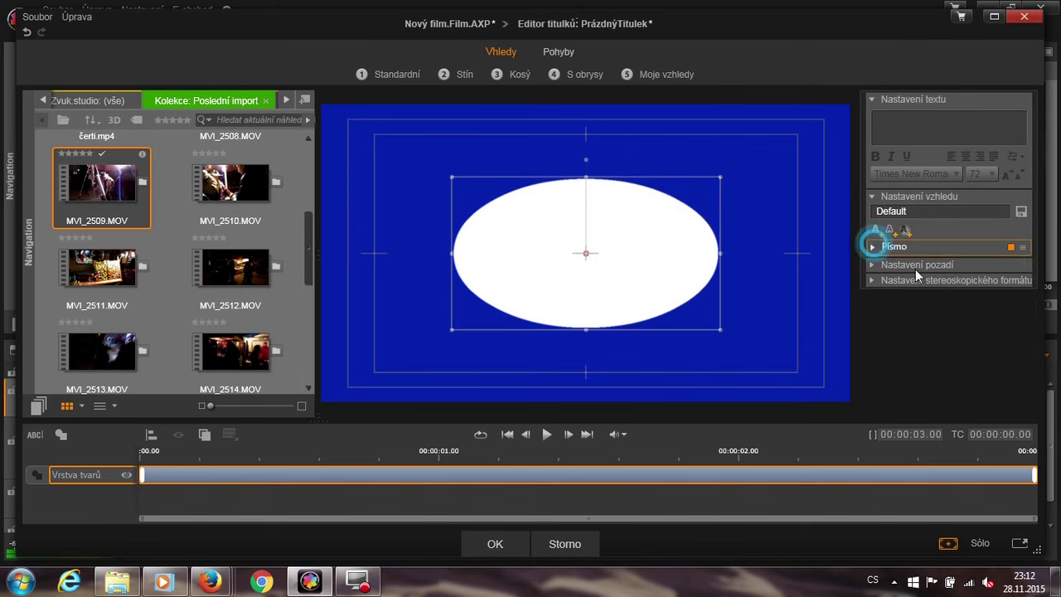
click(954, 337)
drag(957, 330, 946, 324)
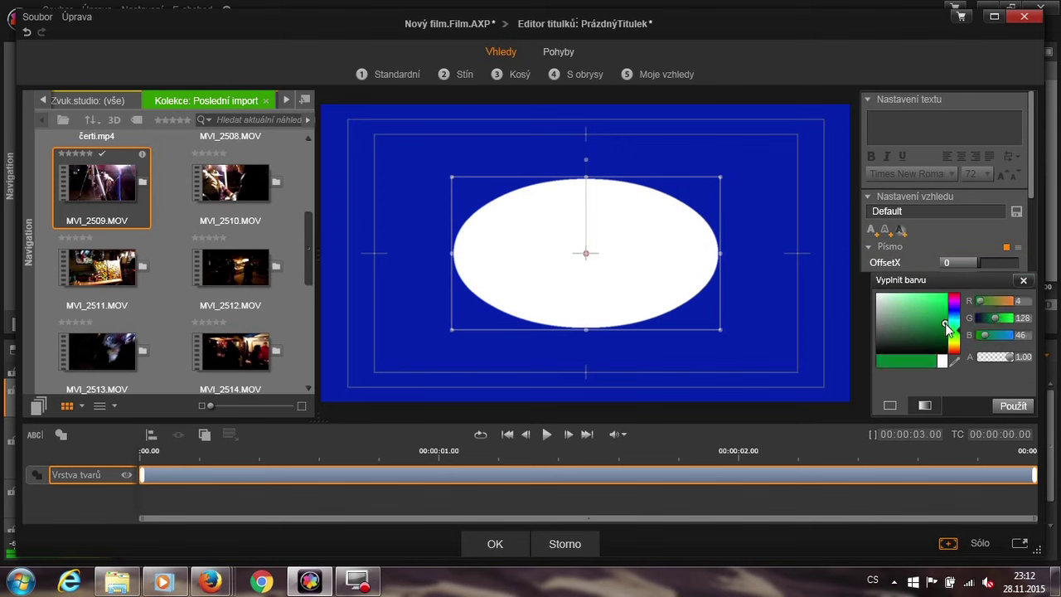
click(1012, 408)
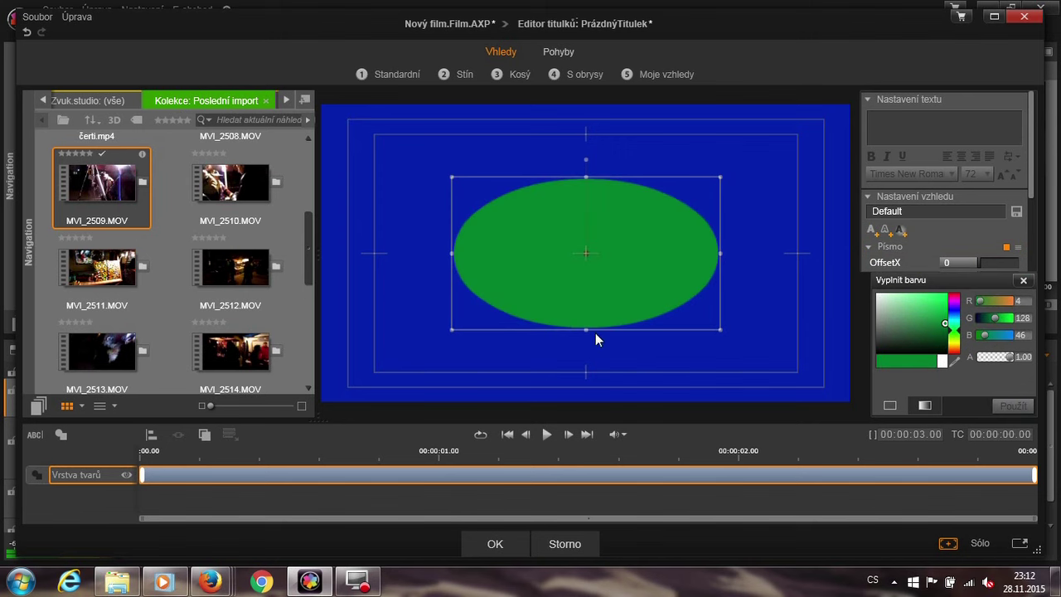
Stretch the ellipse vertically in both directions to nearly the height of the inner safe area, and accept the title.
drag(585, 330, 586, 362)
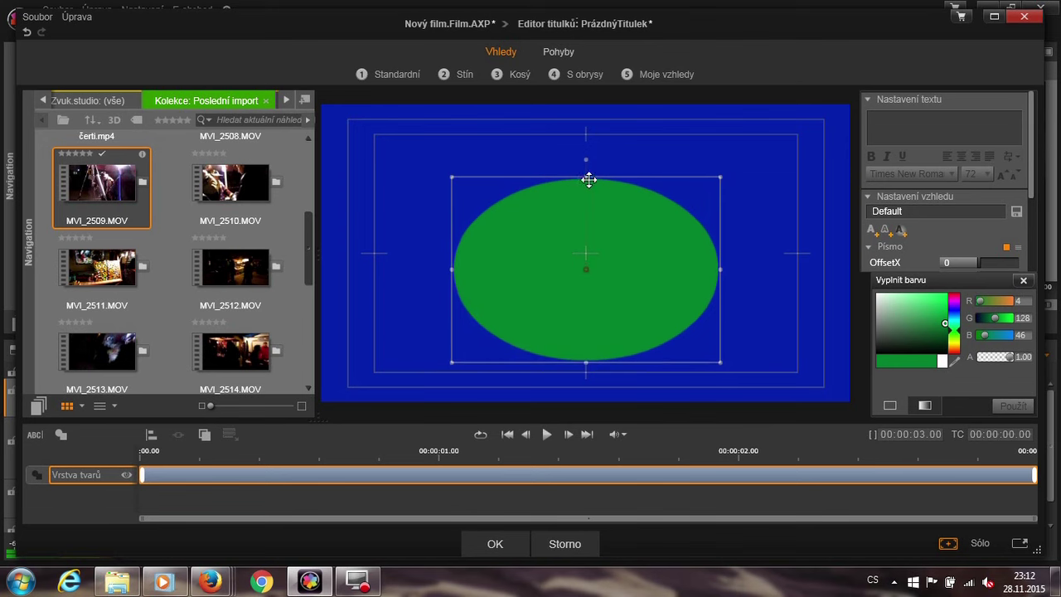
drag(588, 178, 589, 147)
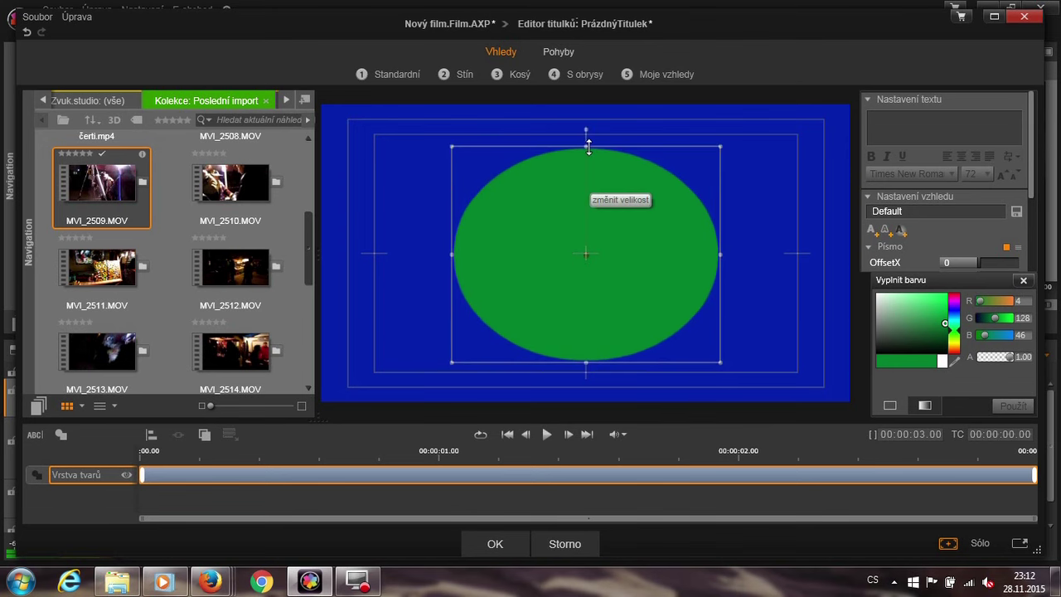
click(503, 547)
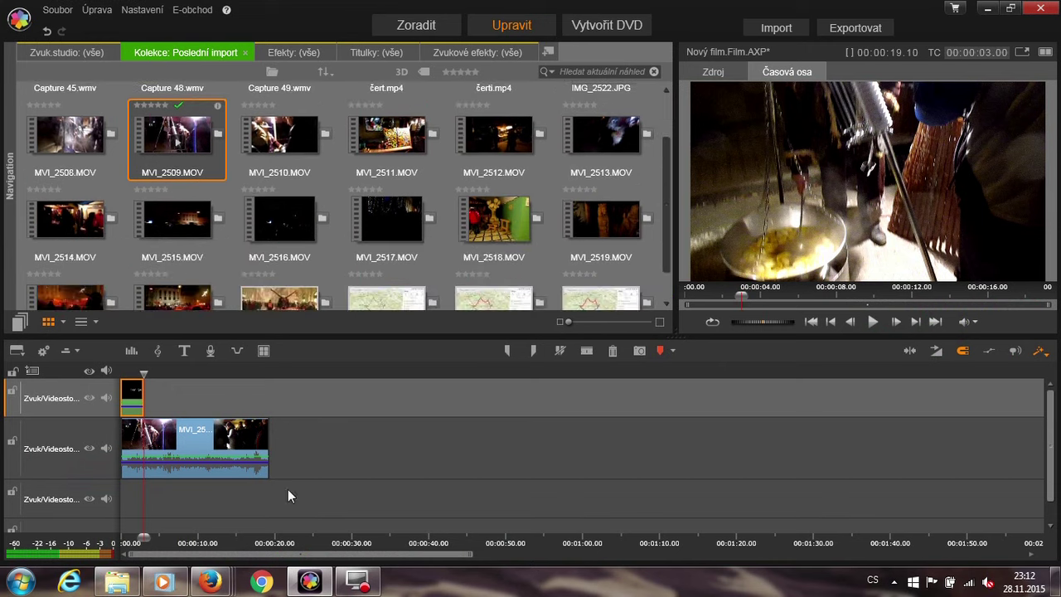
Extend the title clip to the end of the video clip beneath it and soften the green ellipse's edges with blur.
drag(143, 409, 282, 421)
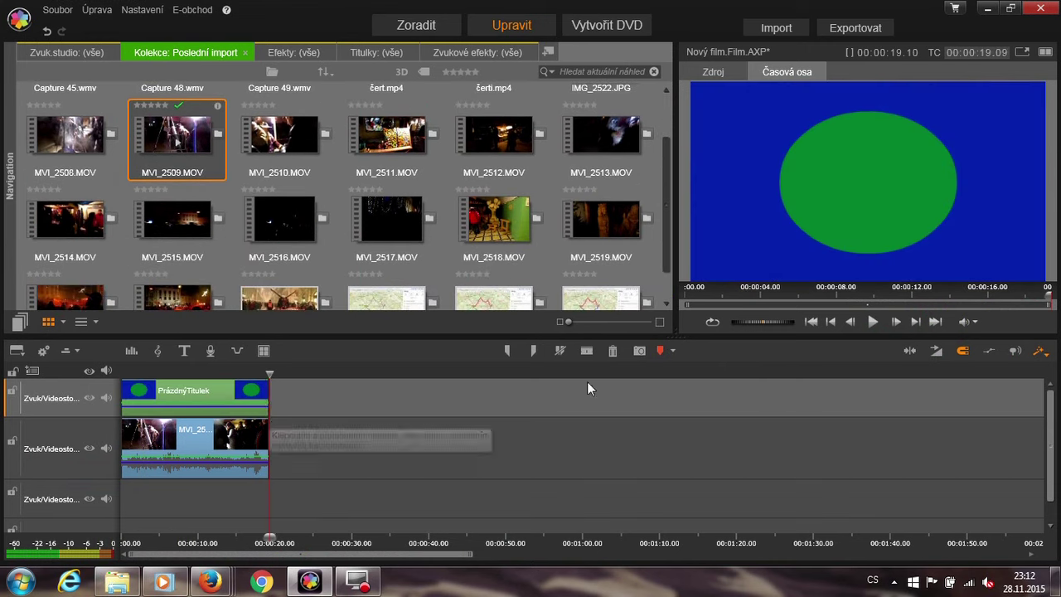
click(176, 397)
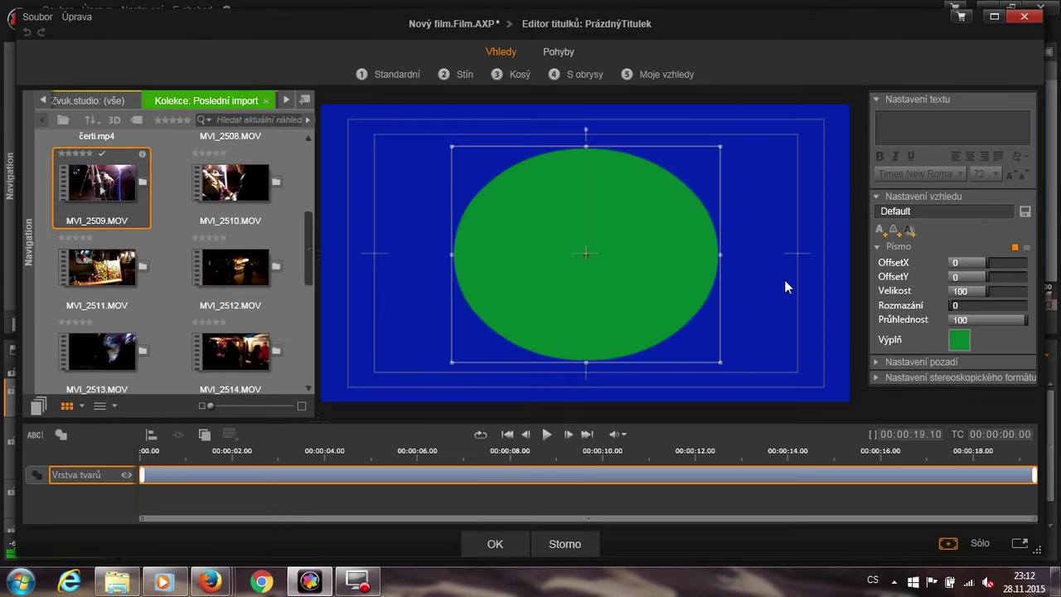
drag(954, 305, 994, 307)
click(734, 373)
click(495, 544)
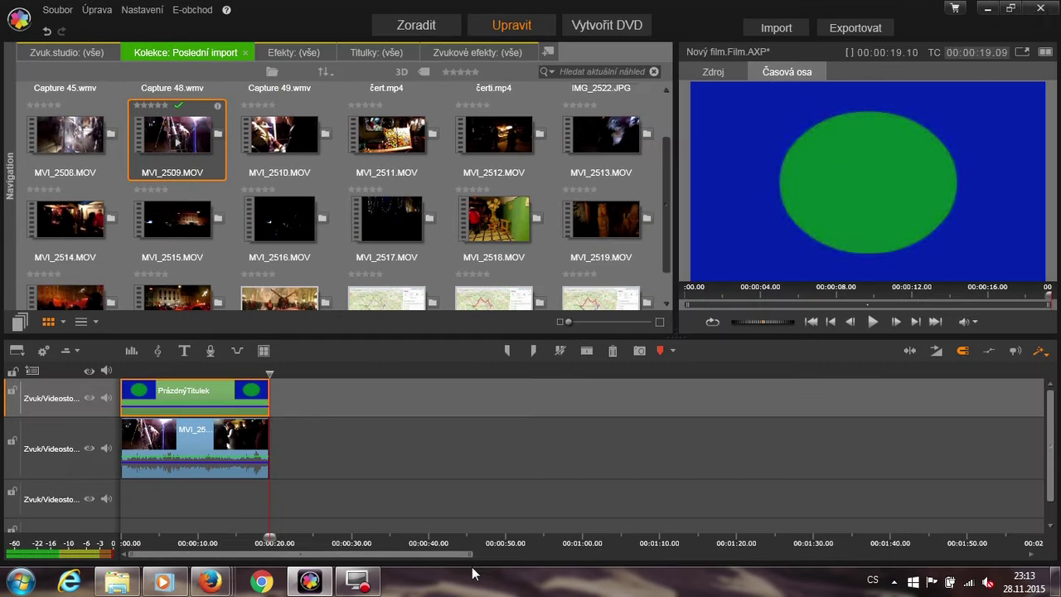
Apply the StudioChromaKlíčovač keying effect with the Standardní preset to the title clip, and return the playhead to the start.
right_click(149, 401)
click(211, 210)
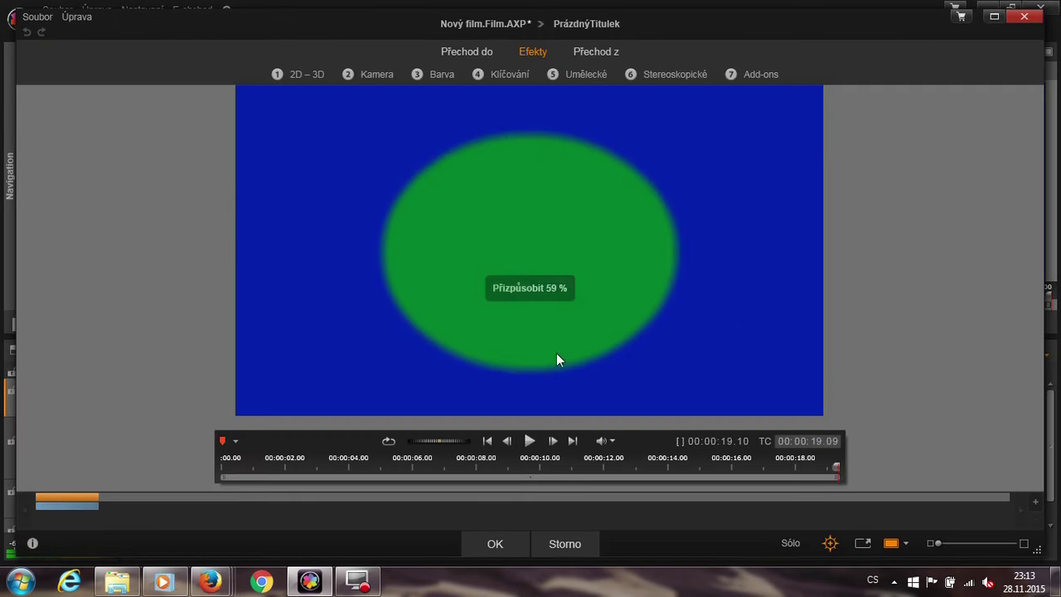
click(513, 77)
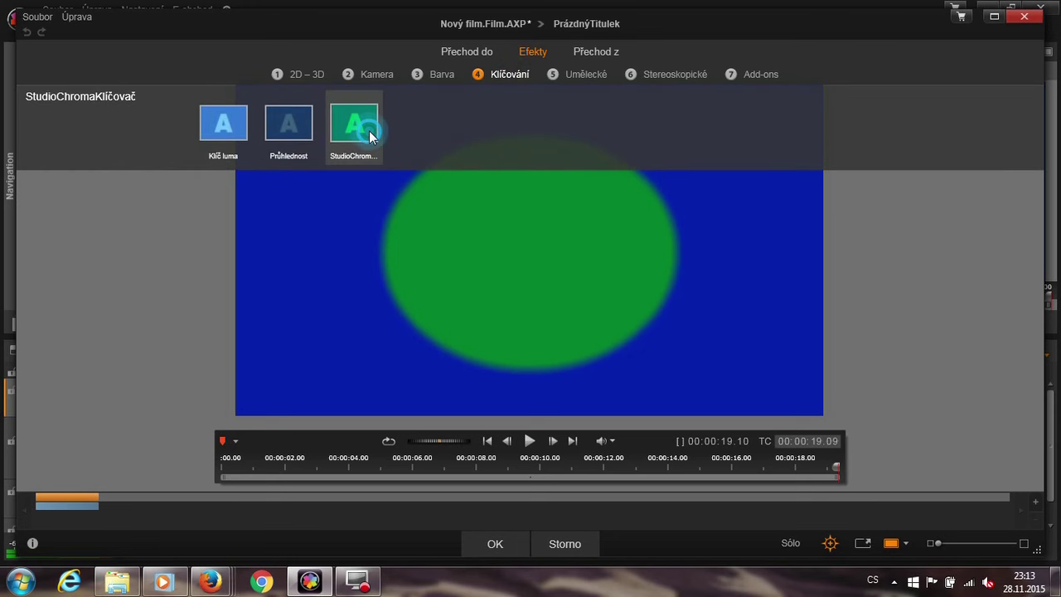
click(379, 157)
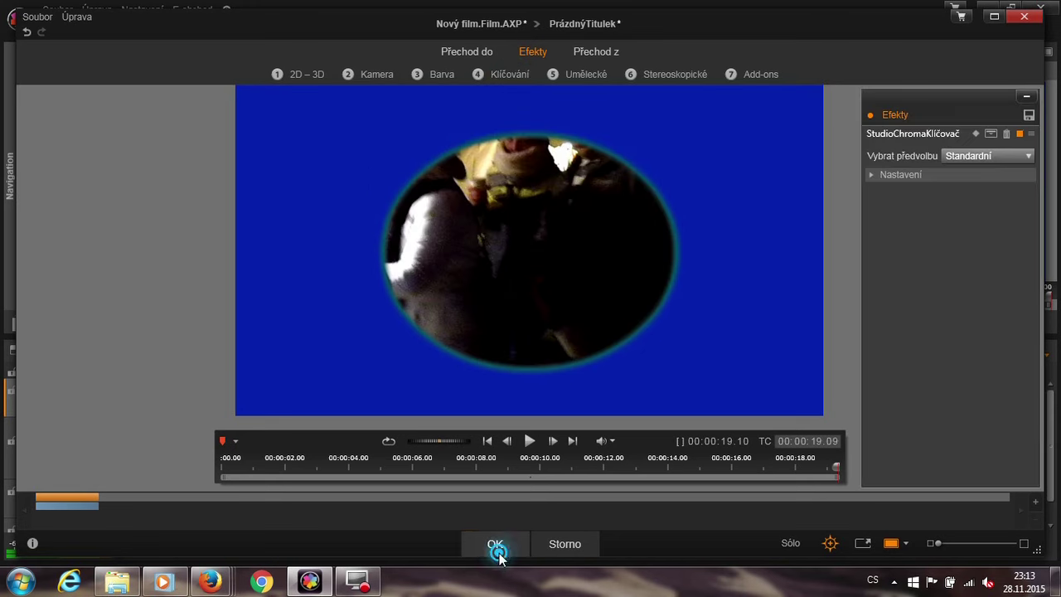
click(499, 550)
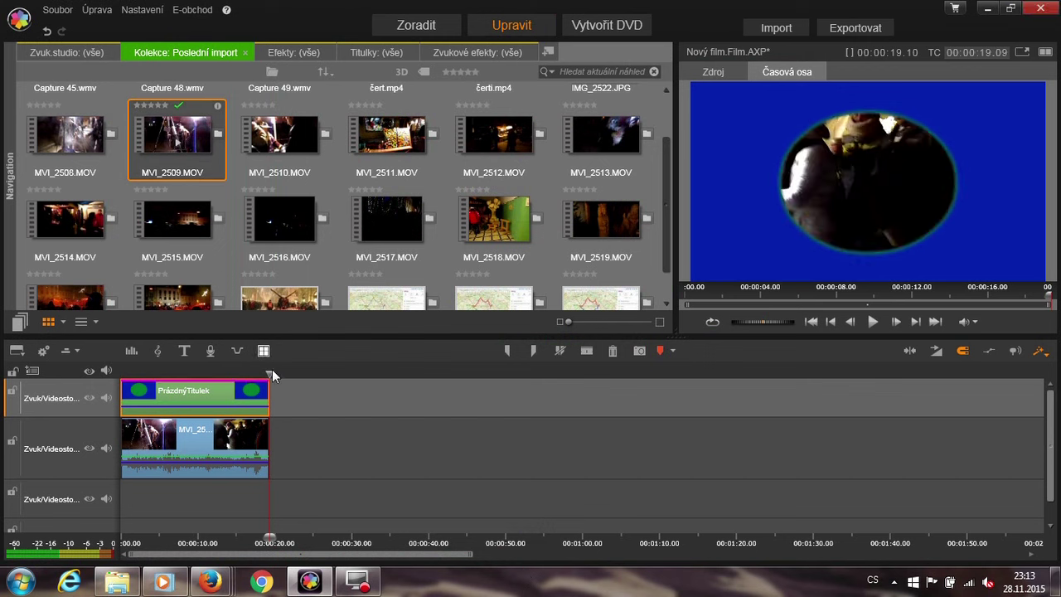
drag(270, 374, 118, 376)
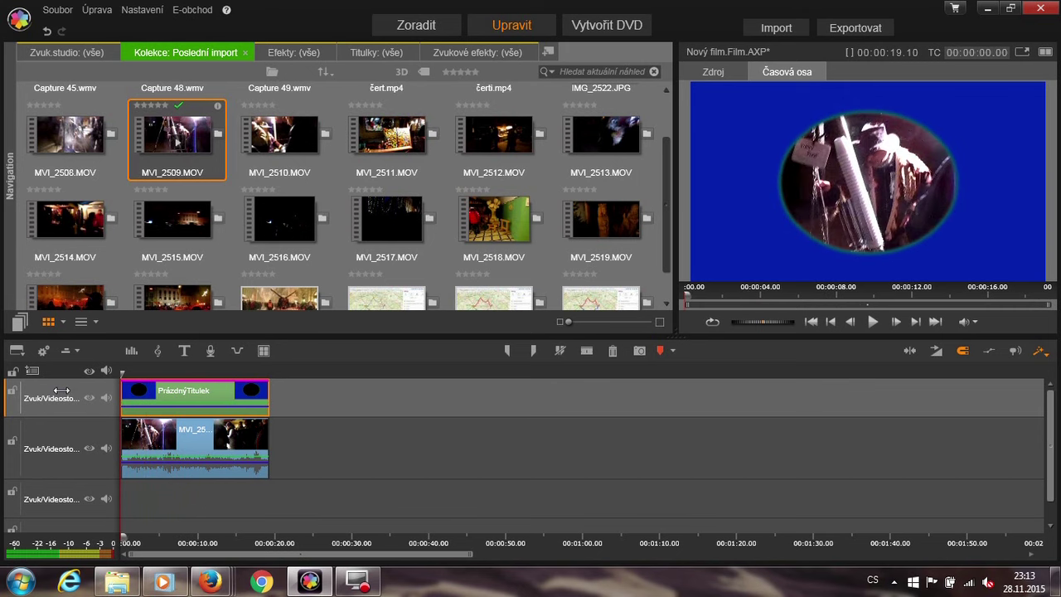
Export the film as an MPEG-4 file with the HD 720p preset, named klíčování, and close the exporter when done.
click(837, 28)
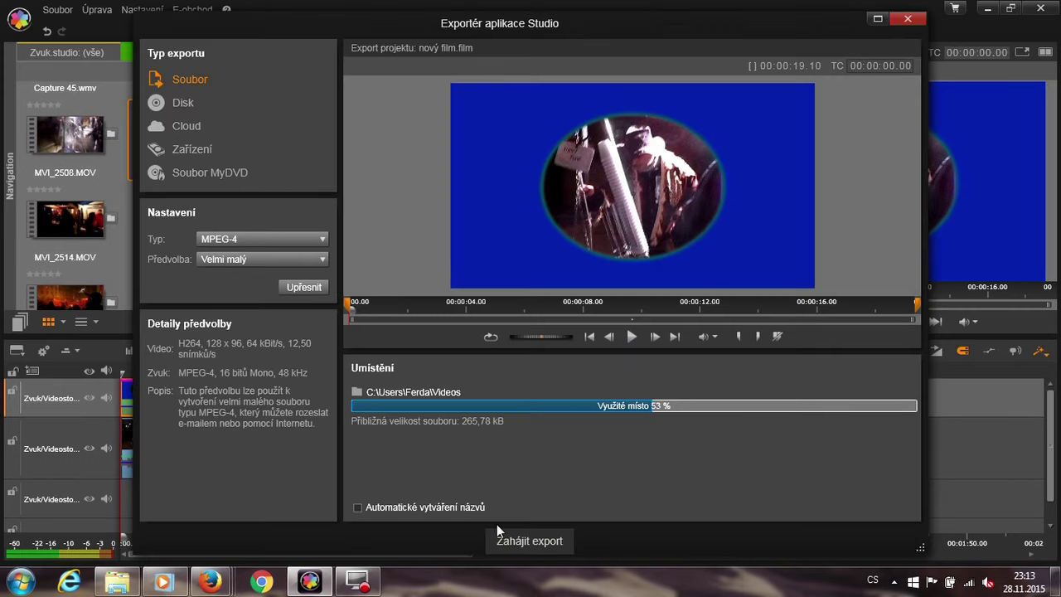
click(325, 261)
click(277, 372)
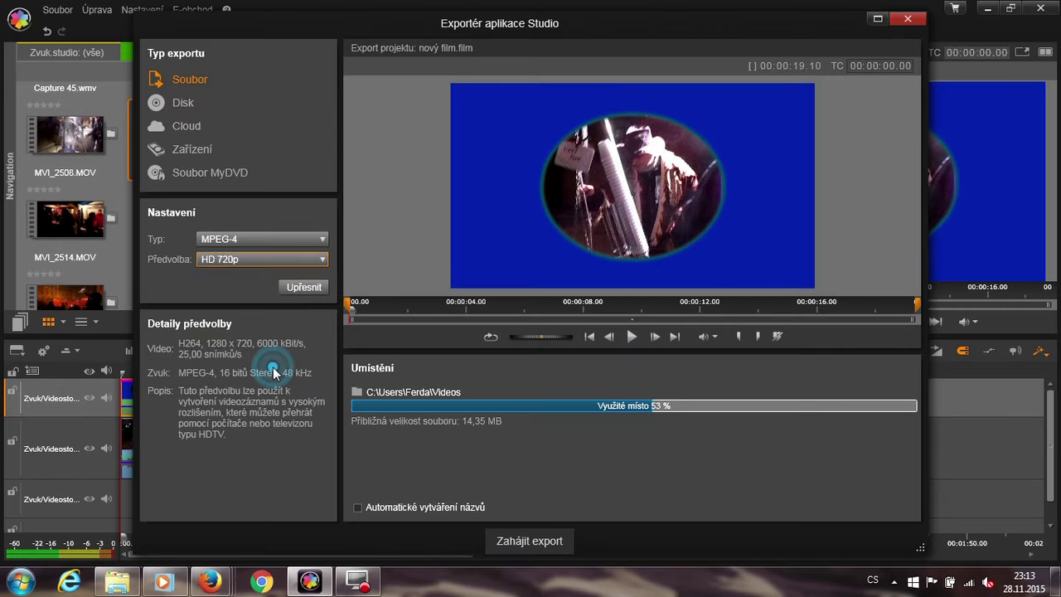
click(519, 540)
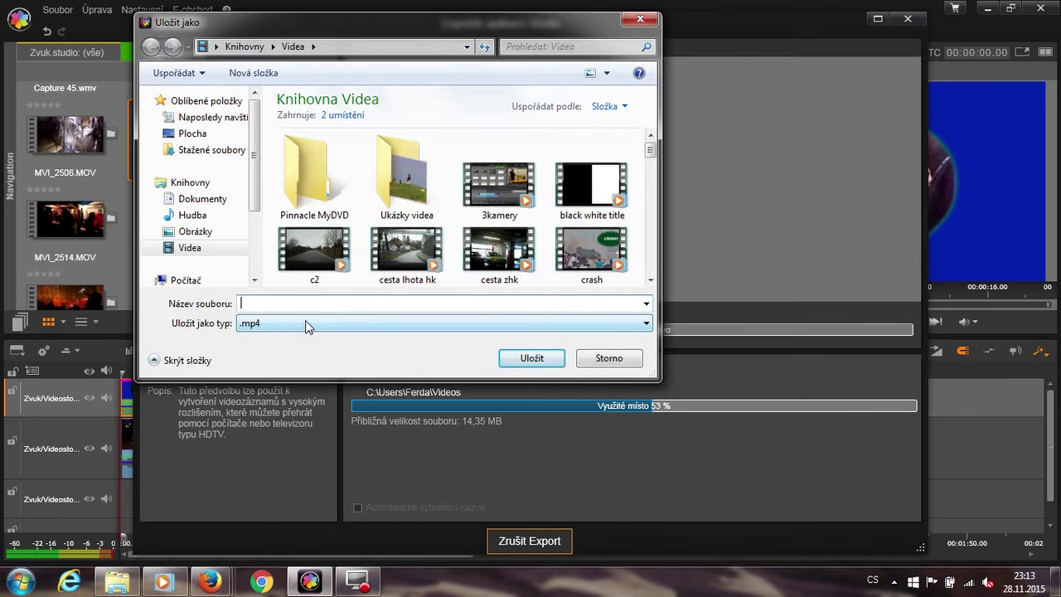
text(kli)
key(Return)
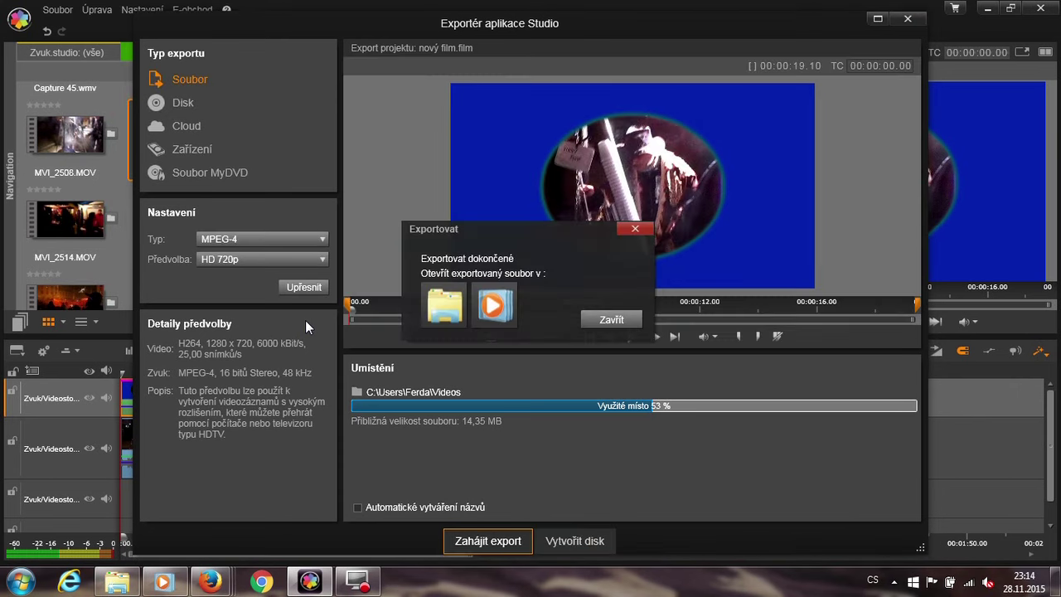
click(590, 320)
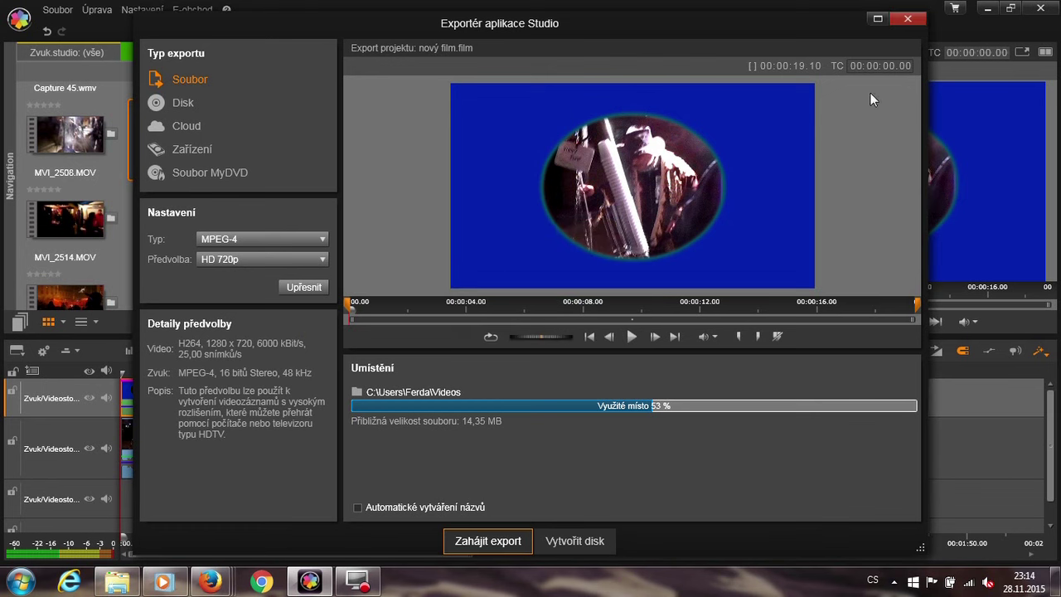
click(907, 18)
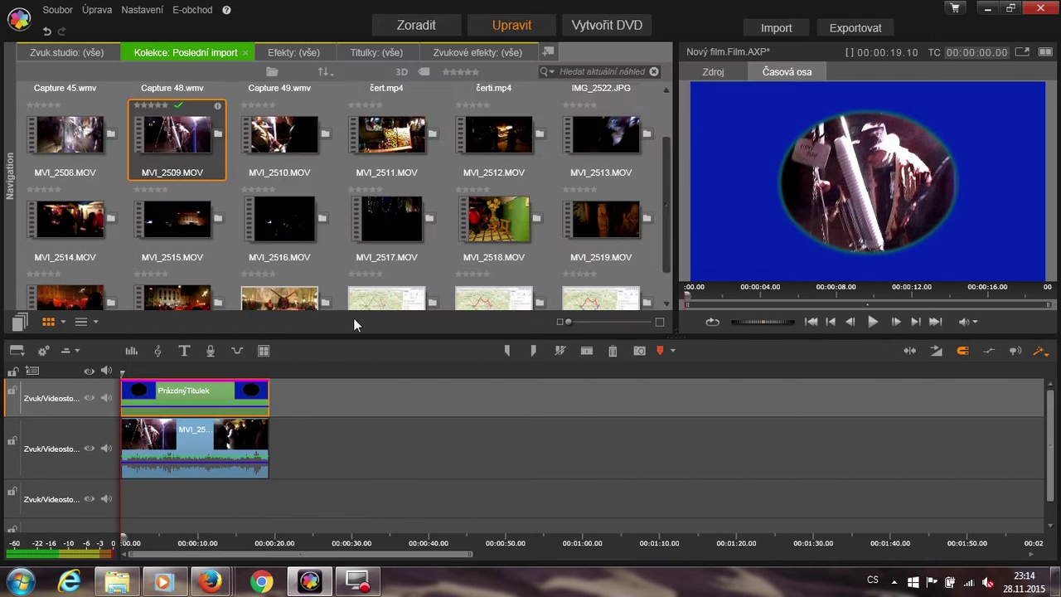
Switch to Windows Explorer and open the Videa folder inside the user's profile folder on drive C:.
click(121, 584)
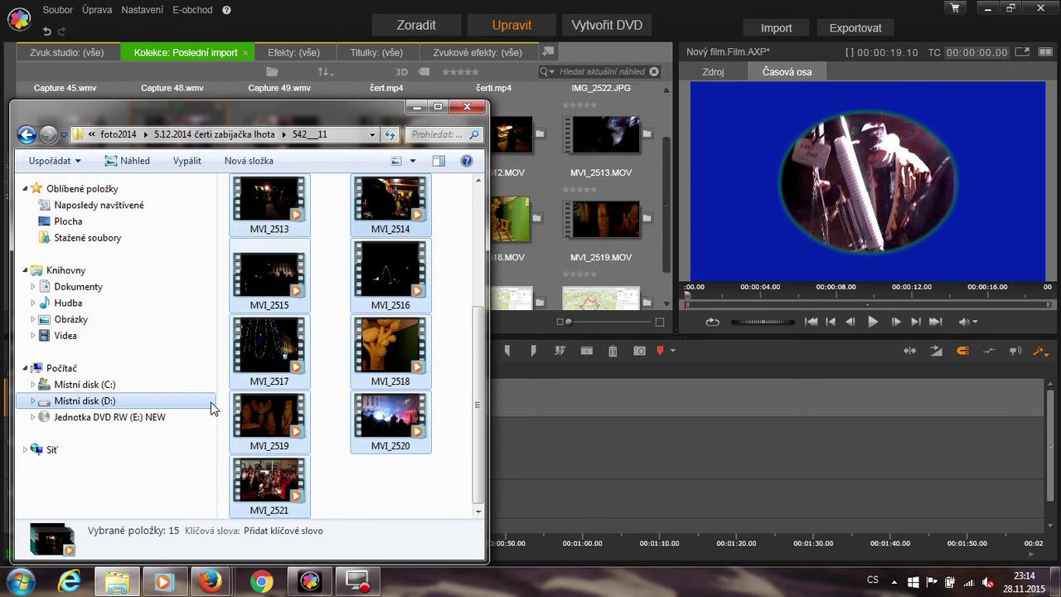
scroll(216, 407, up, 3)
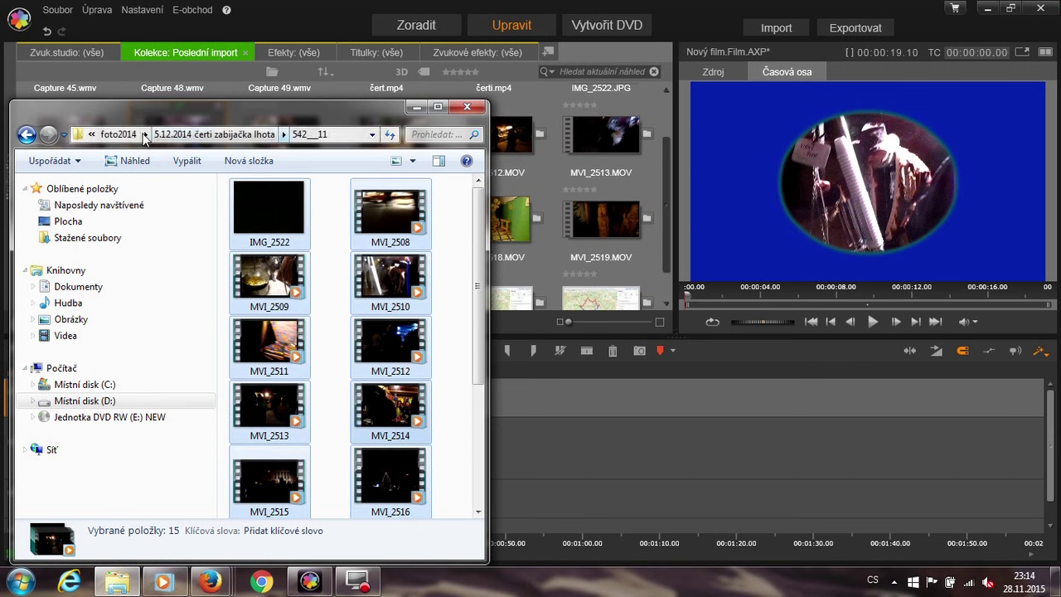
click(83, 385)
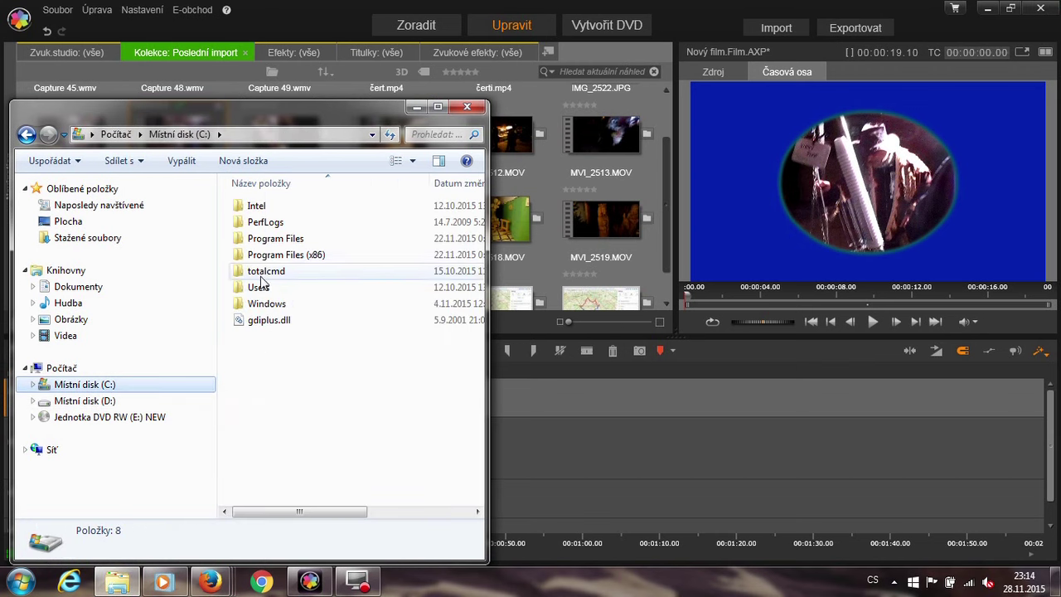
double_click(257, 286)
click(261, 207)
double_click(262, 206)
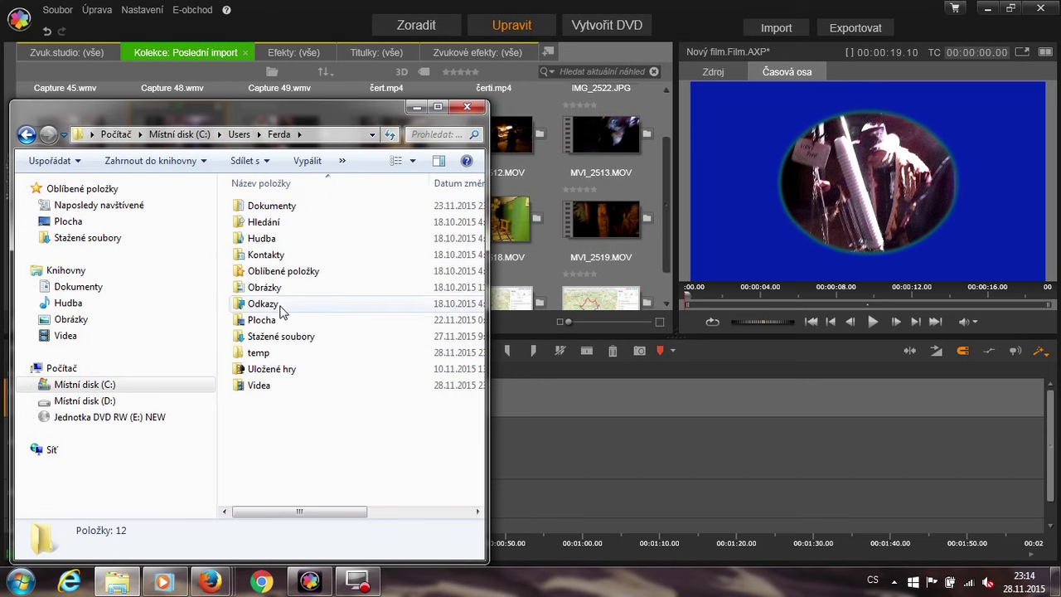
double_click(258, 387)
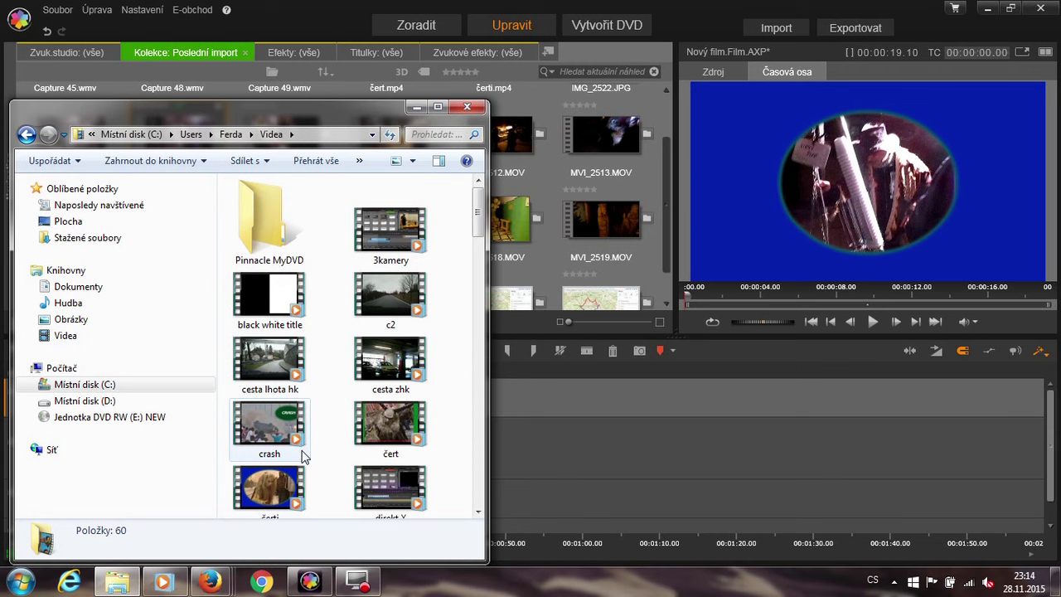
Add the exported klíčování video from the Videa folder to the editor's media library and minimise the folder window.
scroll(302, 456, down, 2)
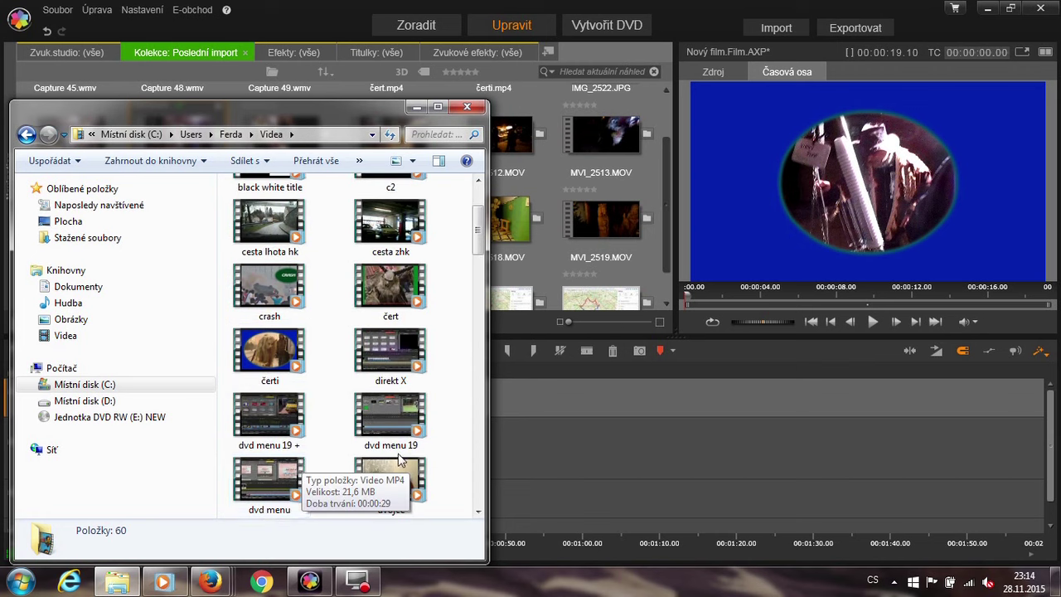
scroll(454, 447, down, 6)
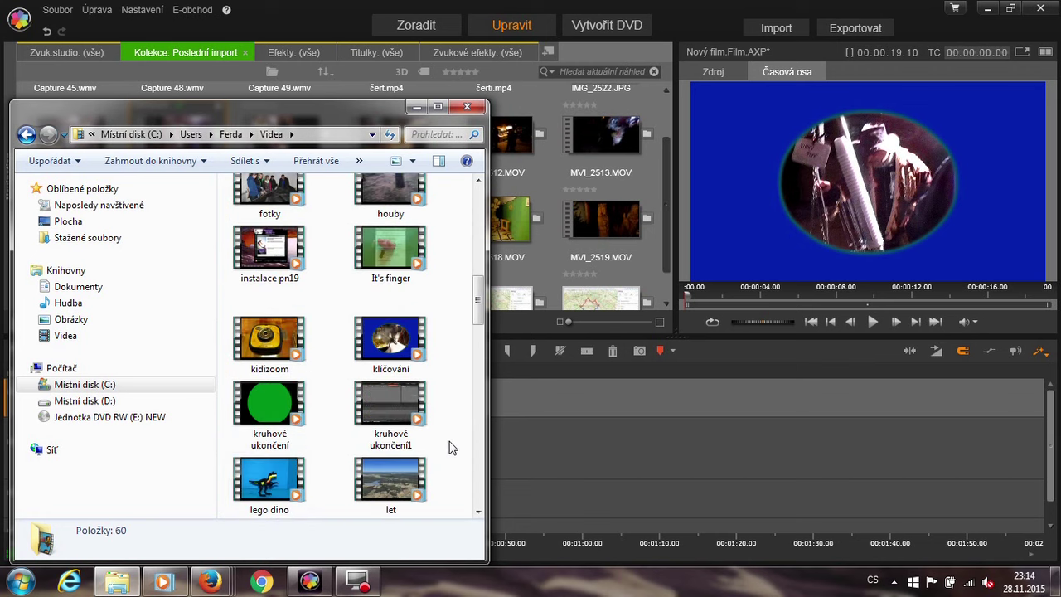
drag(391, 340, 557, 267)
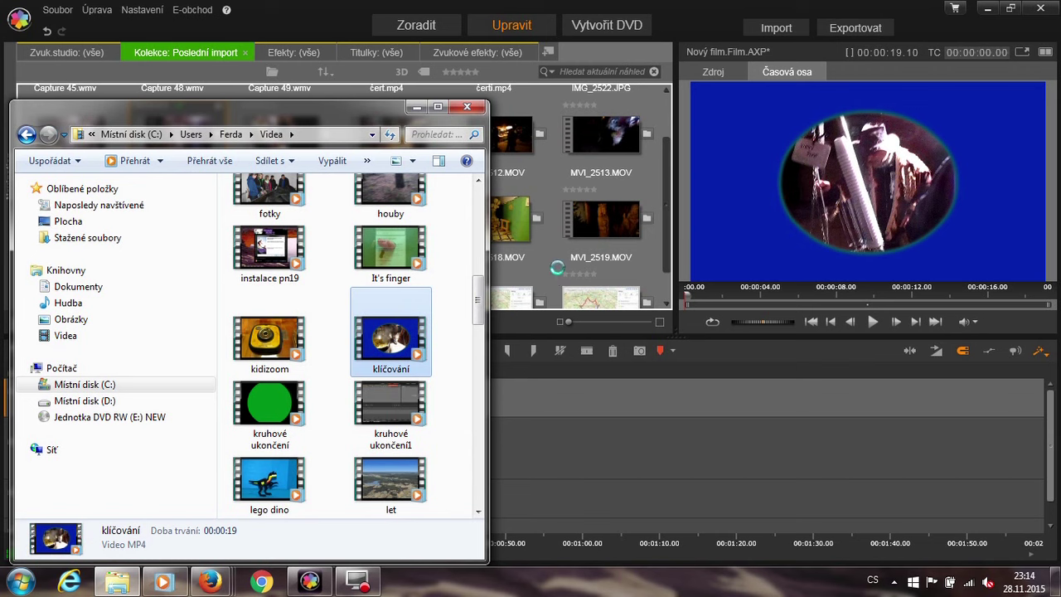
click(417, 107)
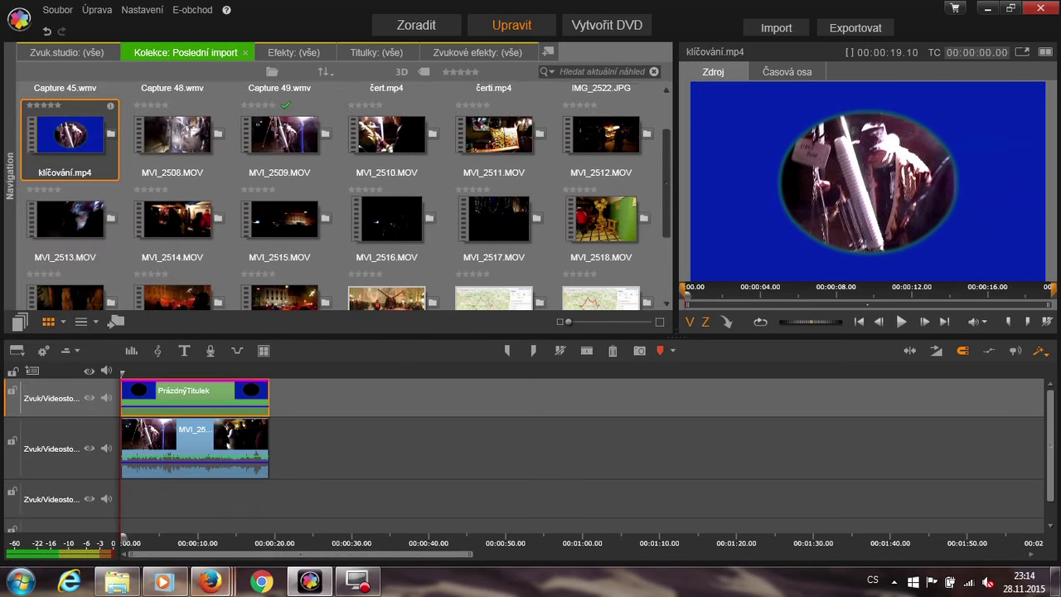
Replace the title and video clip on the timeline with klíčování.mp4 at the start of the second track, and preview it briefly.
drag(316, 388, 202, 454)
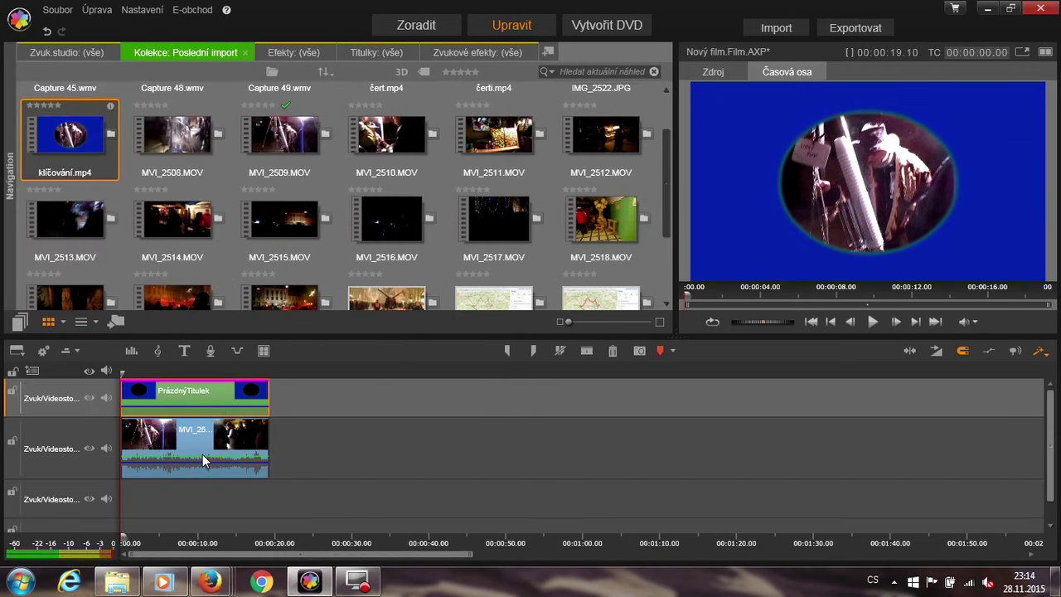
key(Delete)
drag(96, 130, 147, 460)
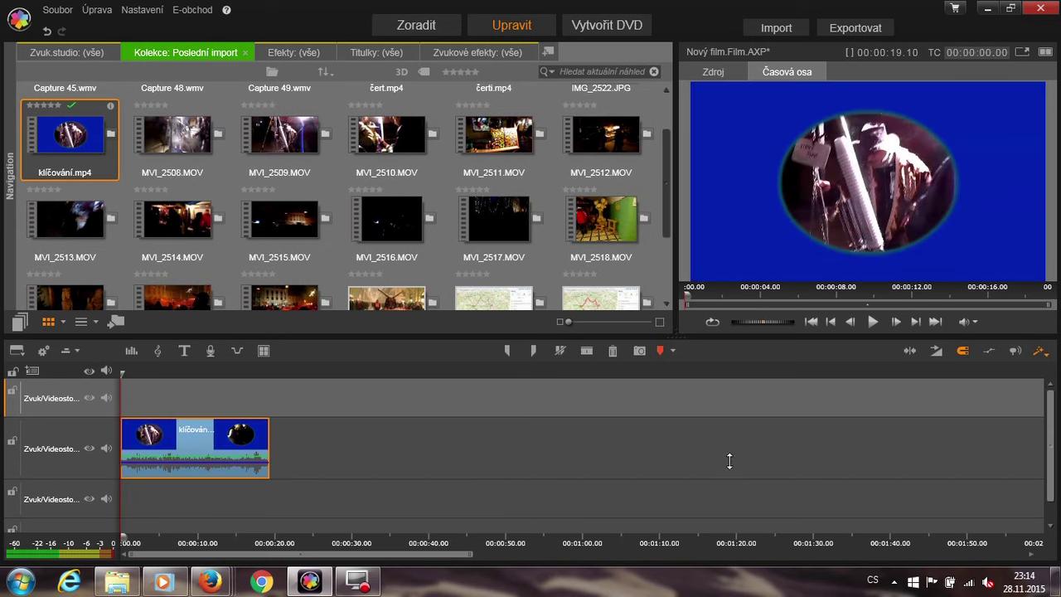
click(870, 325)
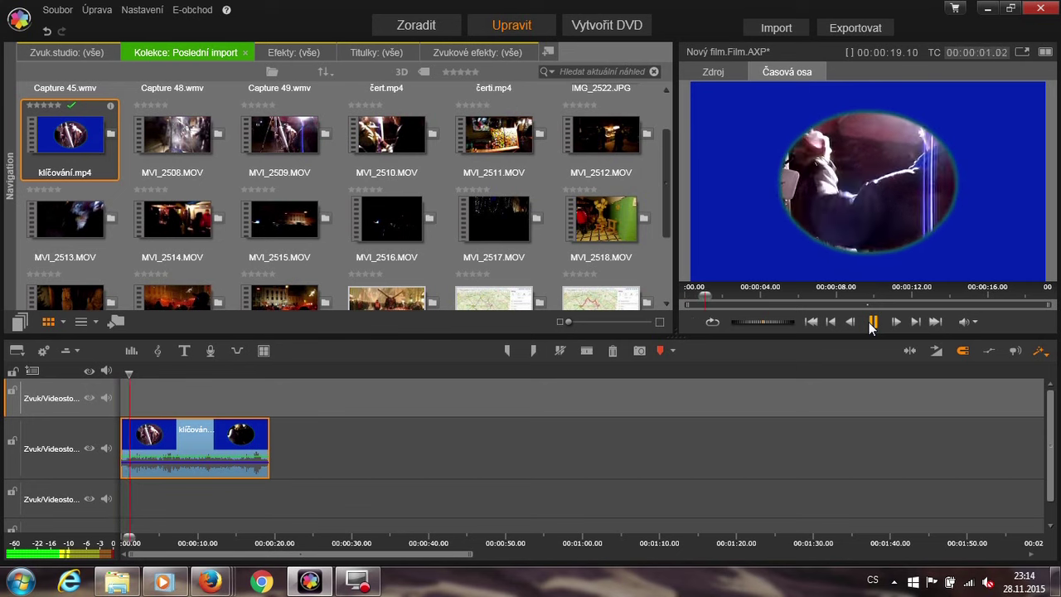
click(870, 325)
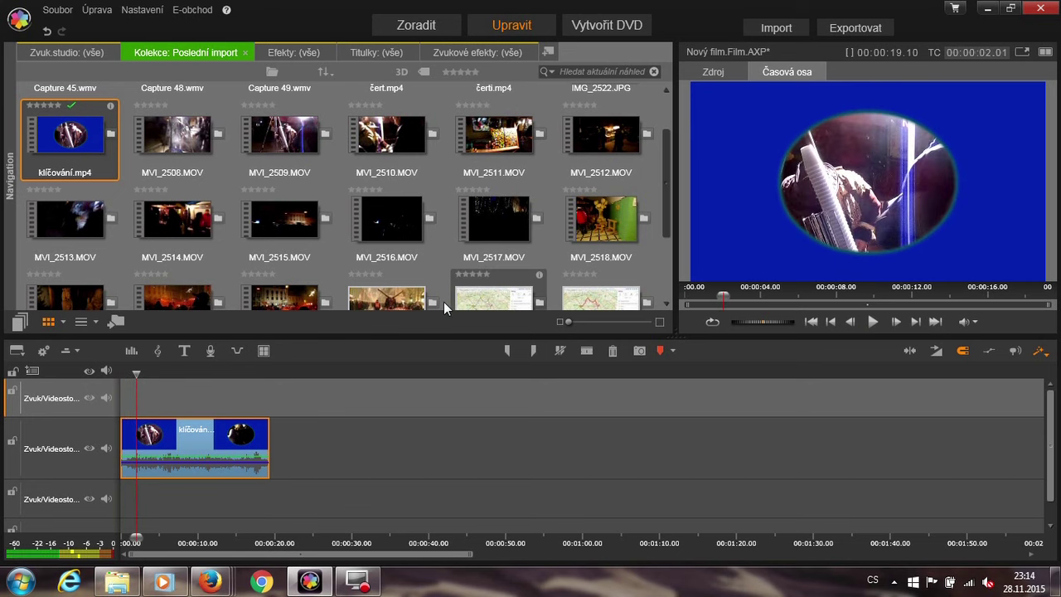
Place Capture 49.wmv at the start of the track below the klíčování clip and trim its end to match that clip.
scroll(415, 290, up, 1)
drag(296, 123, 189, 501)
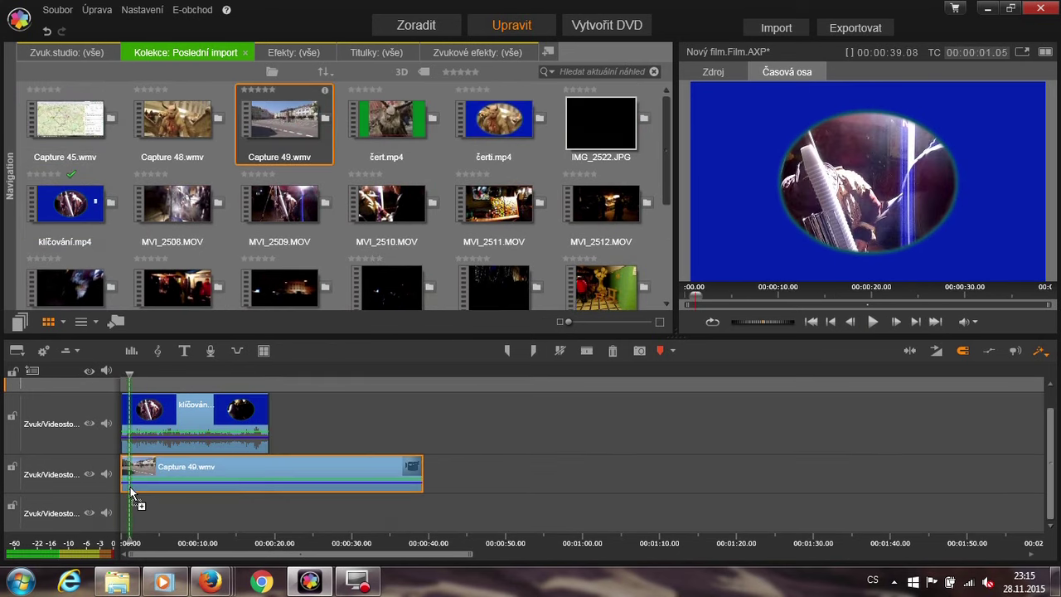
drag(419, 477, 269, 478)
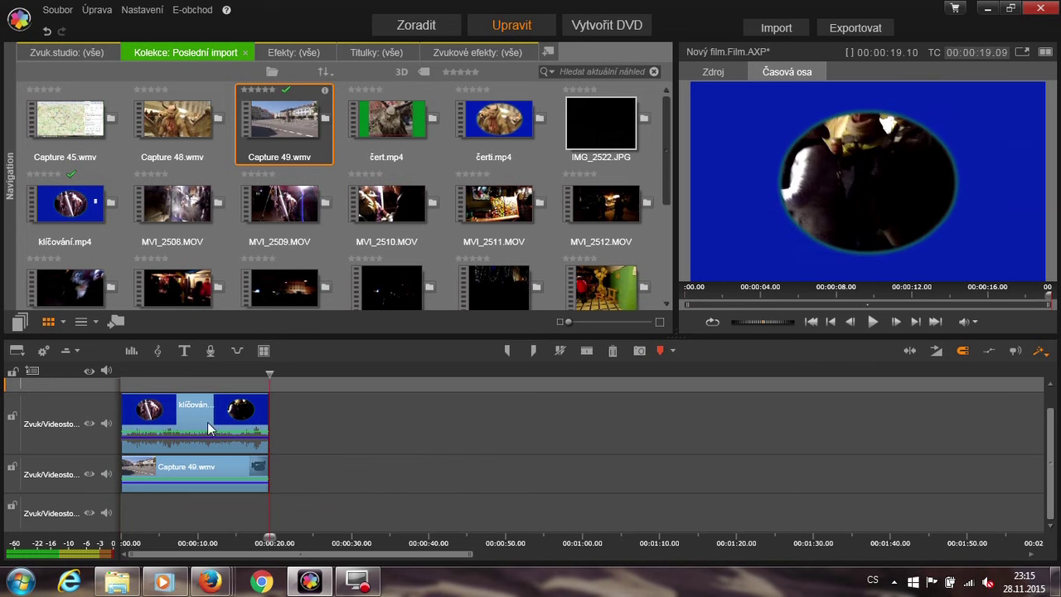
Add the StudioChromaKlíčovač keying effect with the Bez předvolby preset to the klíčování clip and expand the effect's settings.
right_click(169, 408)
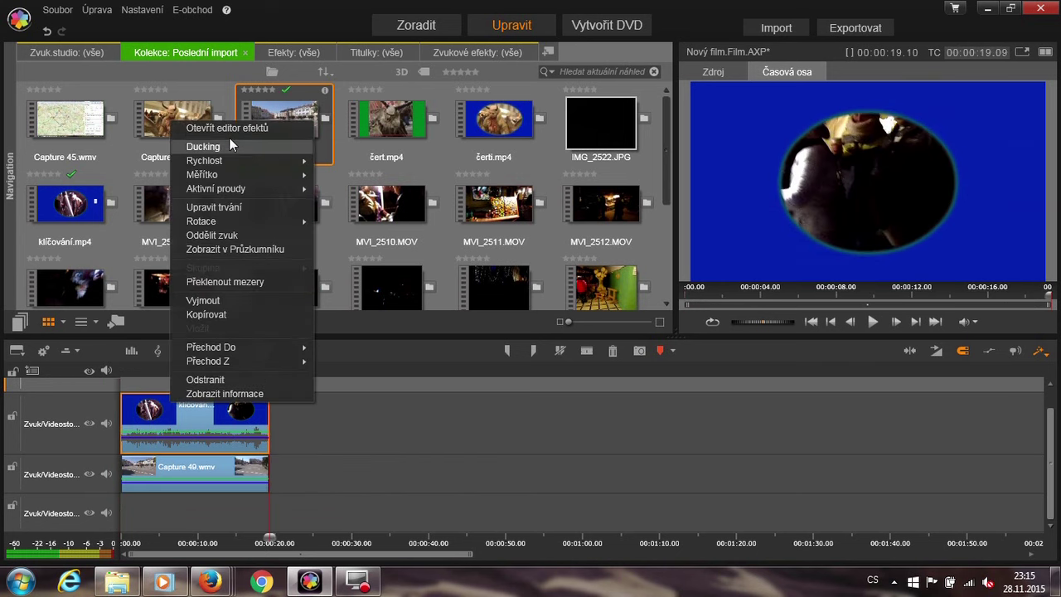
click(234, 129)
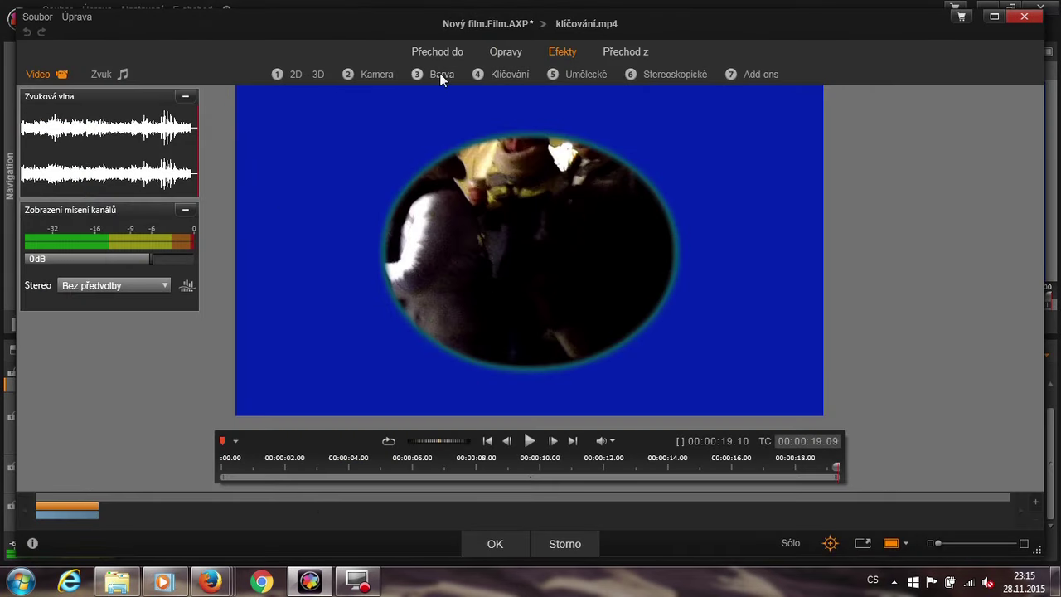
click(500, 74)
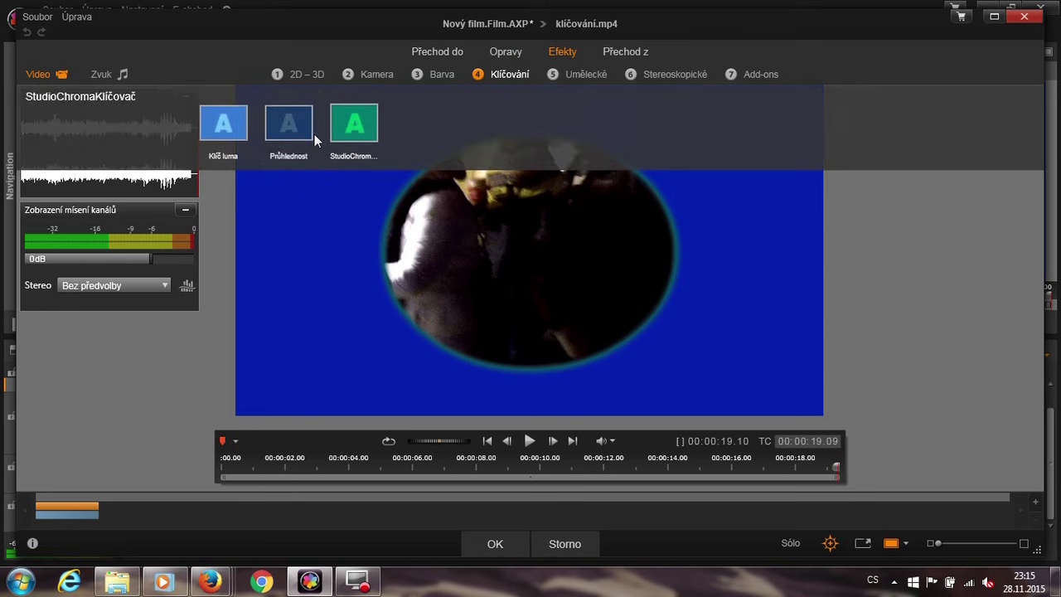
click(357, 137)
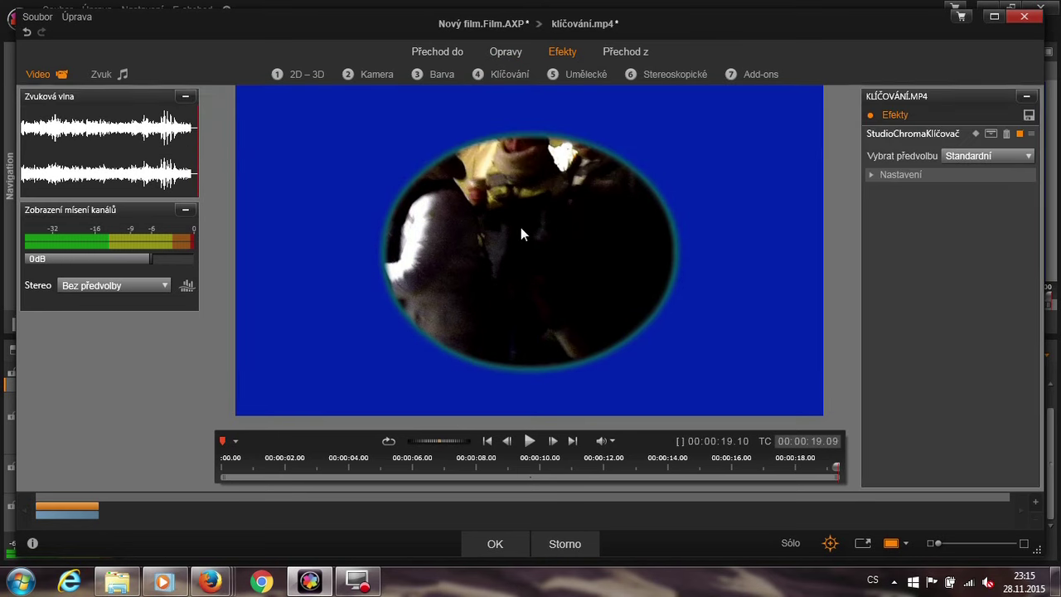
click(1030, 156)
click(995, 171)
click(954, 174)
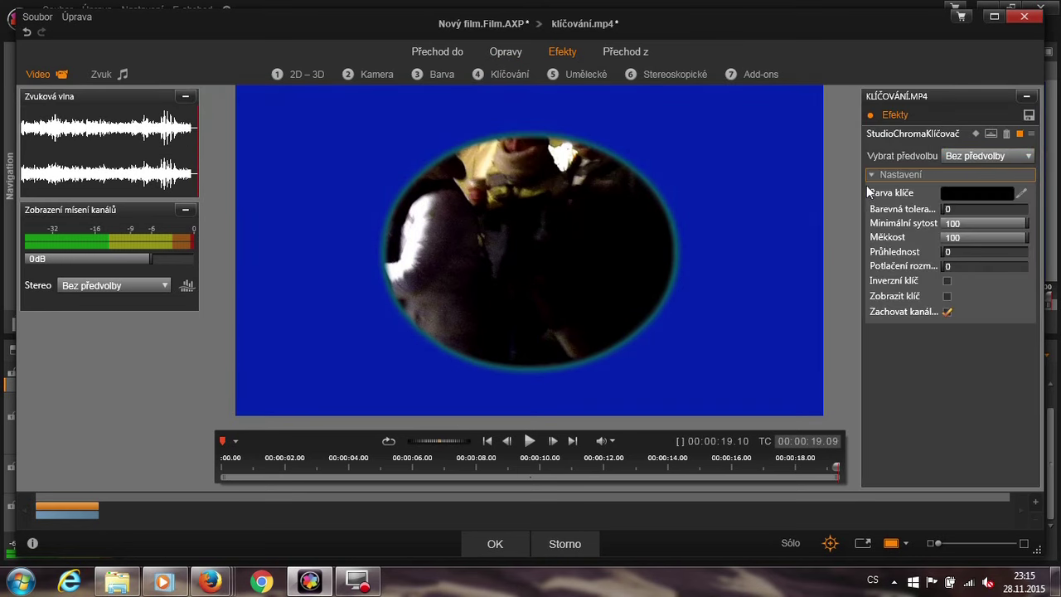
Sample the blue background as key colour, with colour tolerance about 82, softness about 29.3 and minimum saturation 1,359.
click(1021, 196)
drag(942, 207, 949, 239)
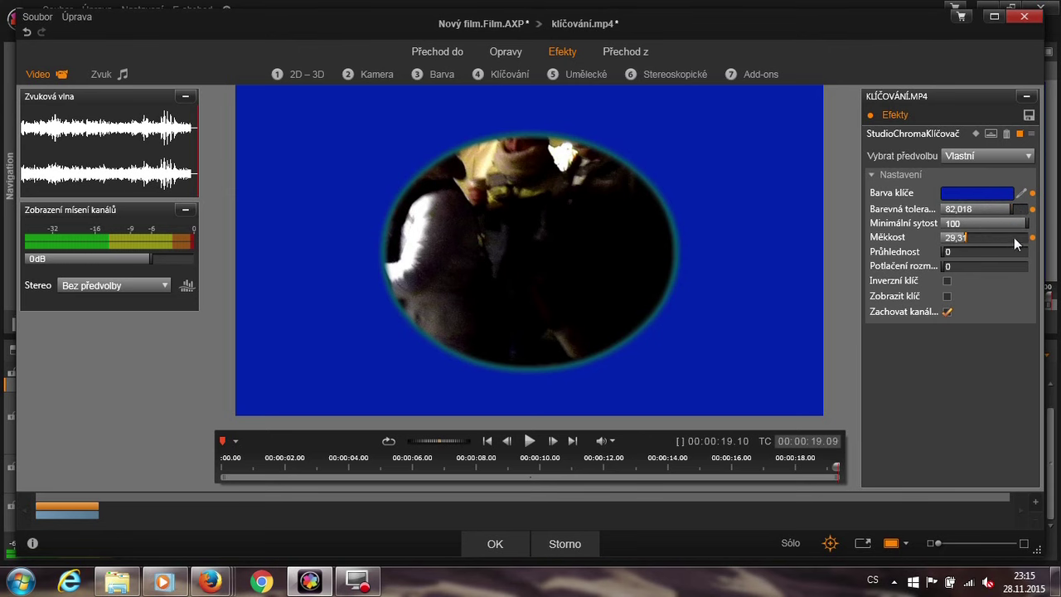
drag(1024, 223, 780, 222)
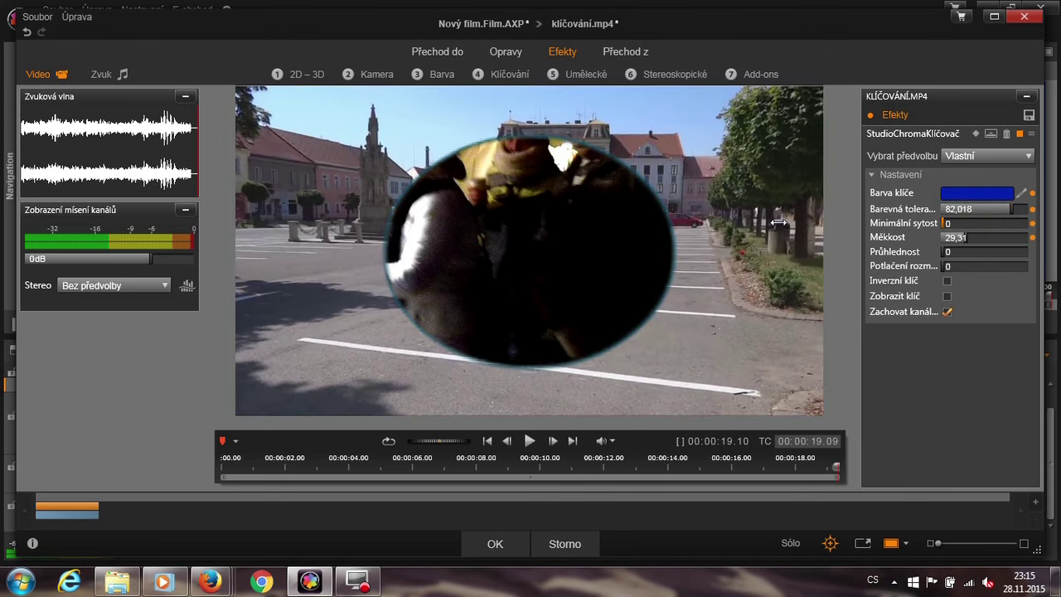
Raise the key's colour tolerance to 100 and softness to 44,262 while previewing playback, and apply the effect to the clip.
click(530, 440)
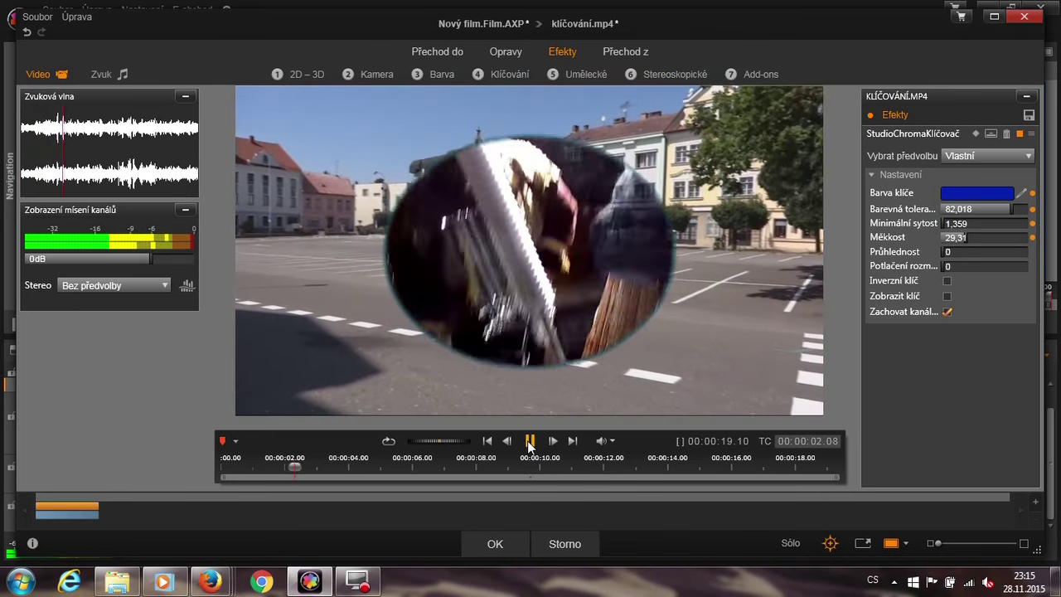
drag(967, 237, 1051, 212)
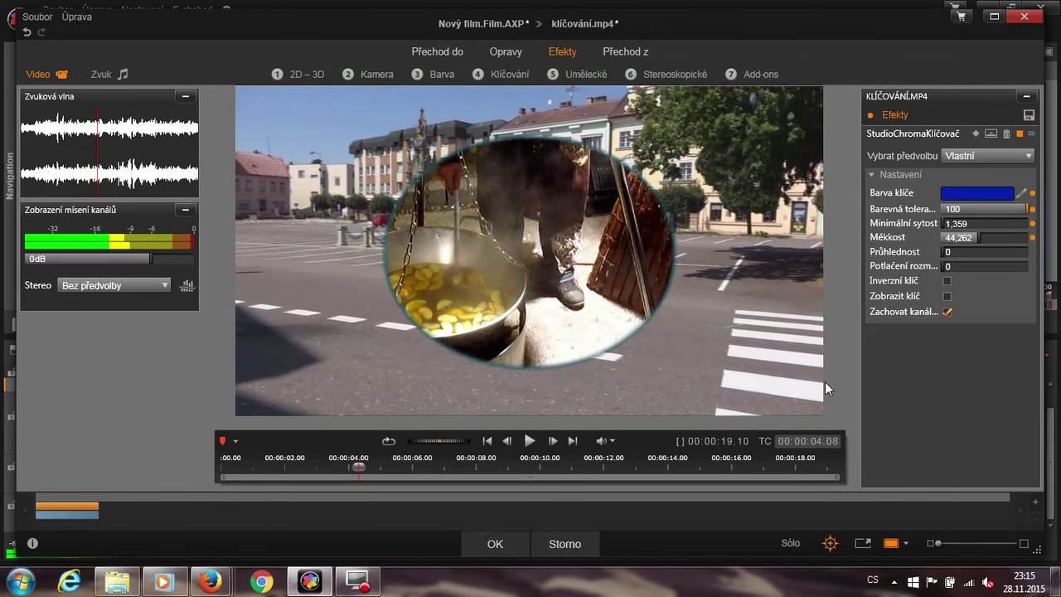
click(530, 441)
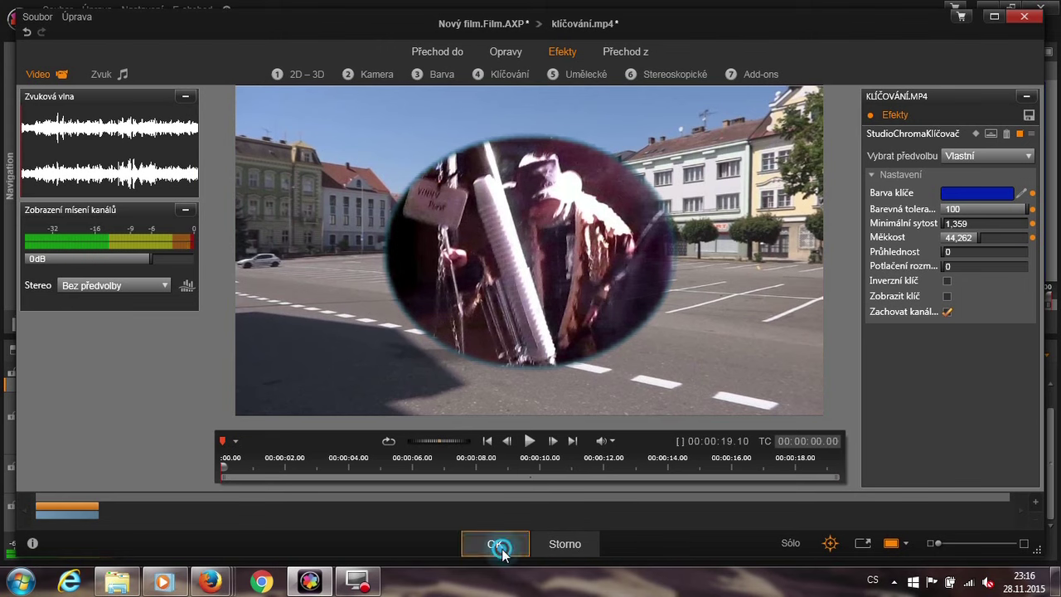
click(495, 544)
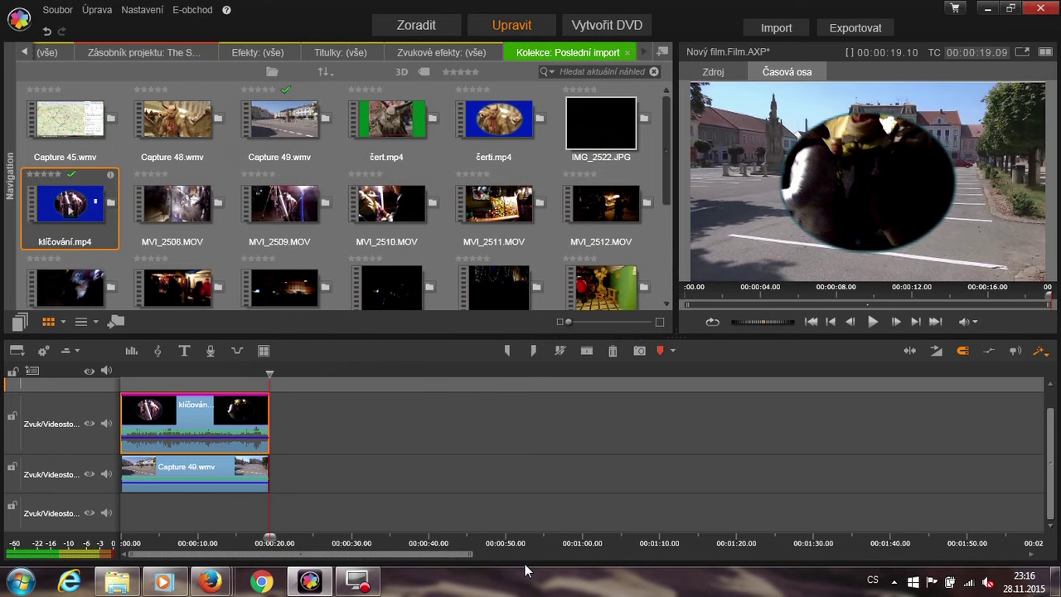